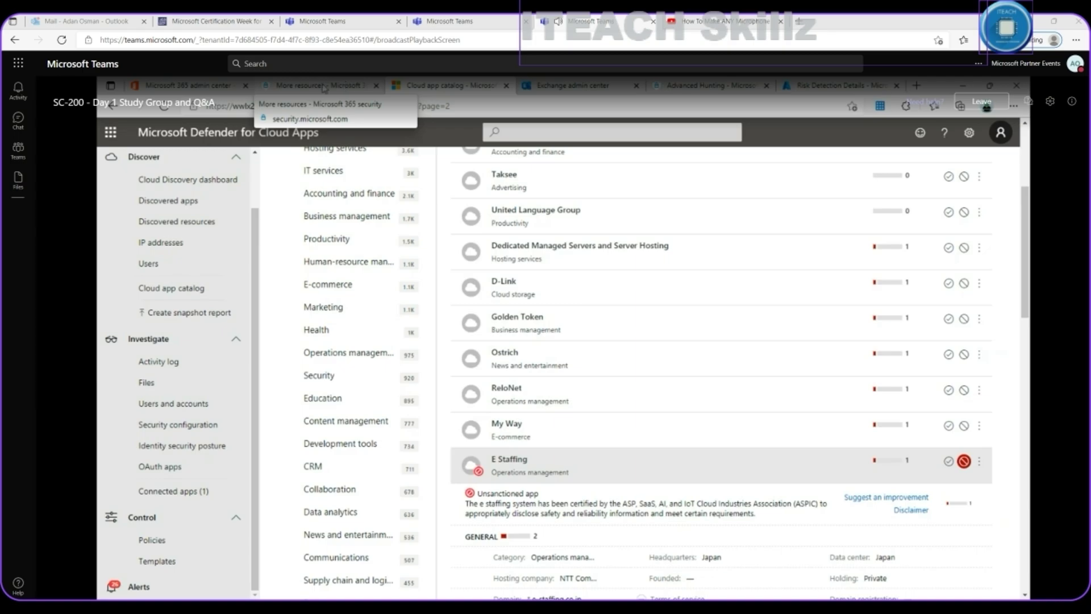
Step: From the Microsoft 365 admin center, launch the Compliance admin center
click(179, 85)
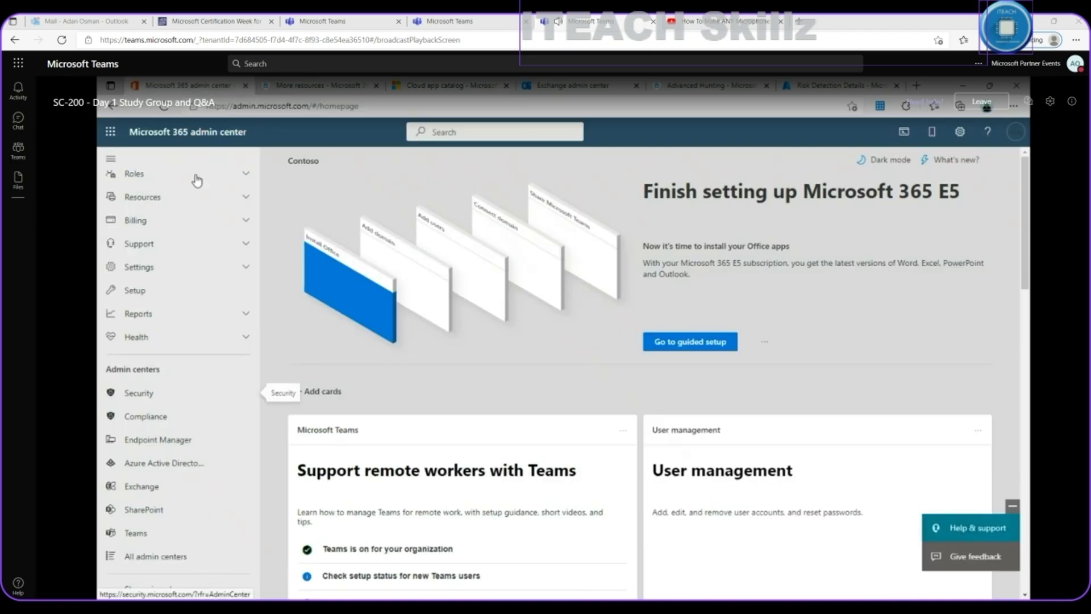
mouse_move(171, 439)
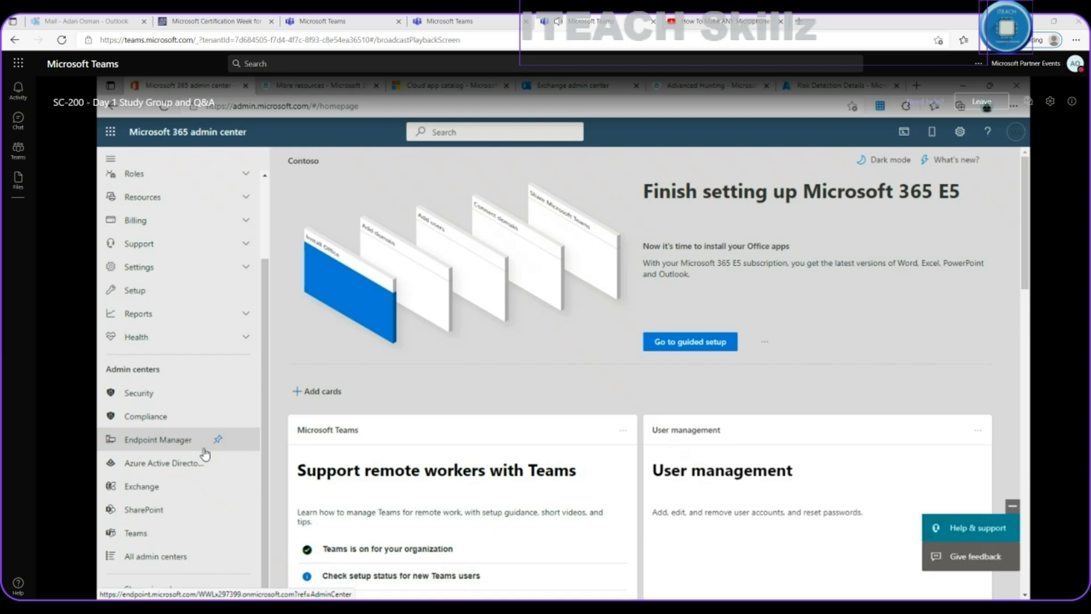
click(147, 420)
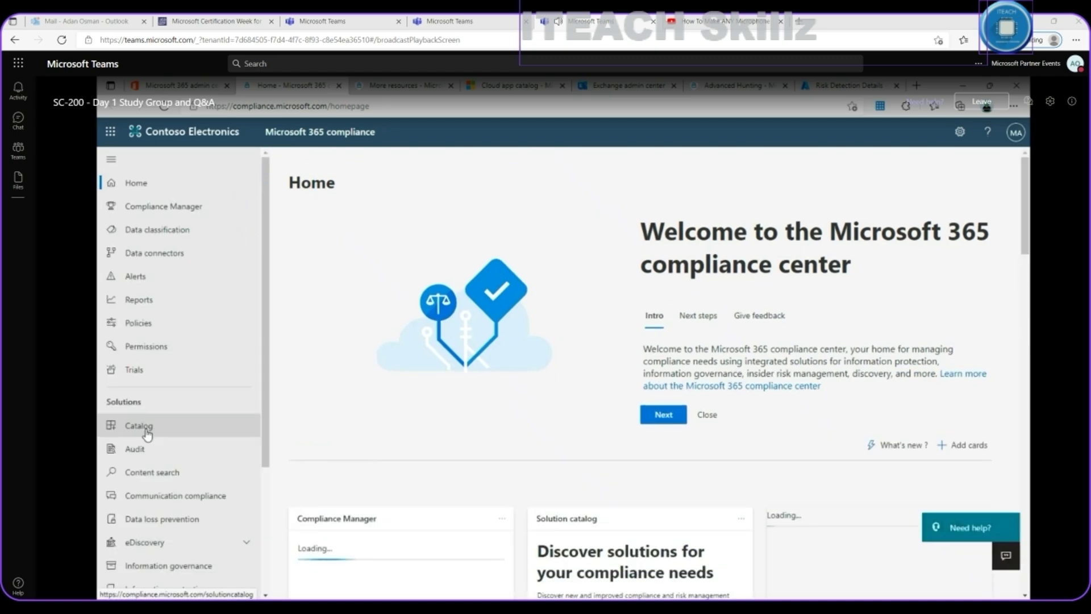
scroll(176, 355, down, 1)
scroll(179, 353, down, 2)
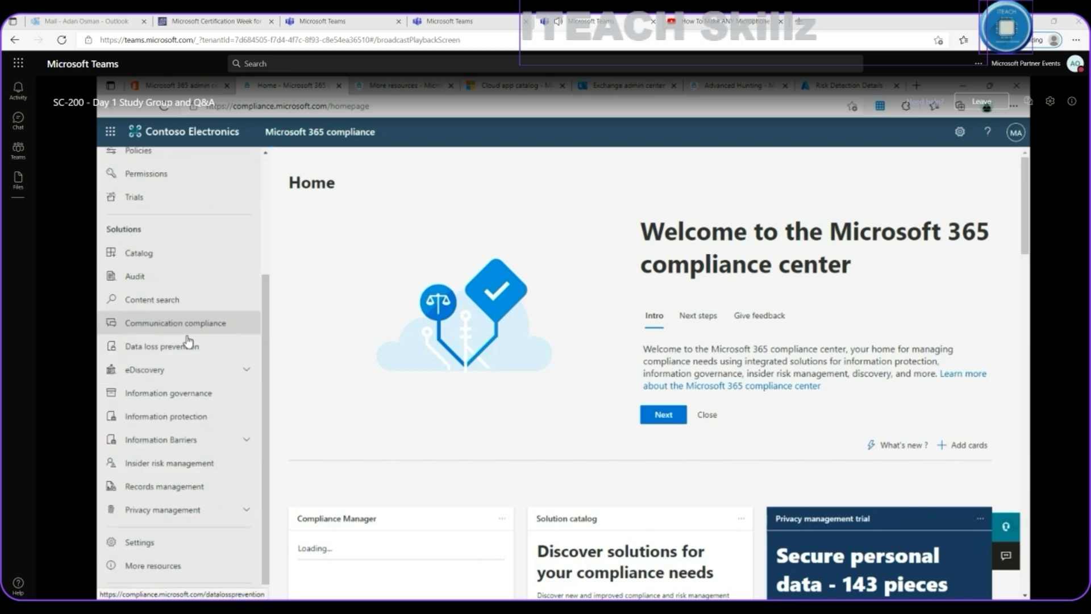
scroll(220, 327, up, 3)
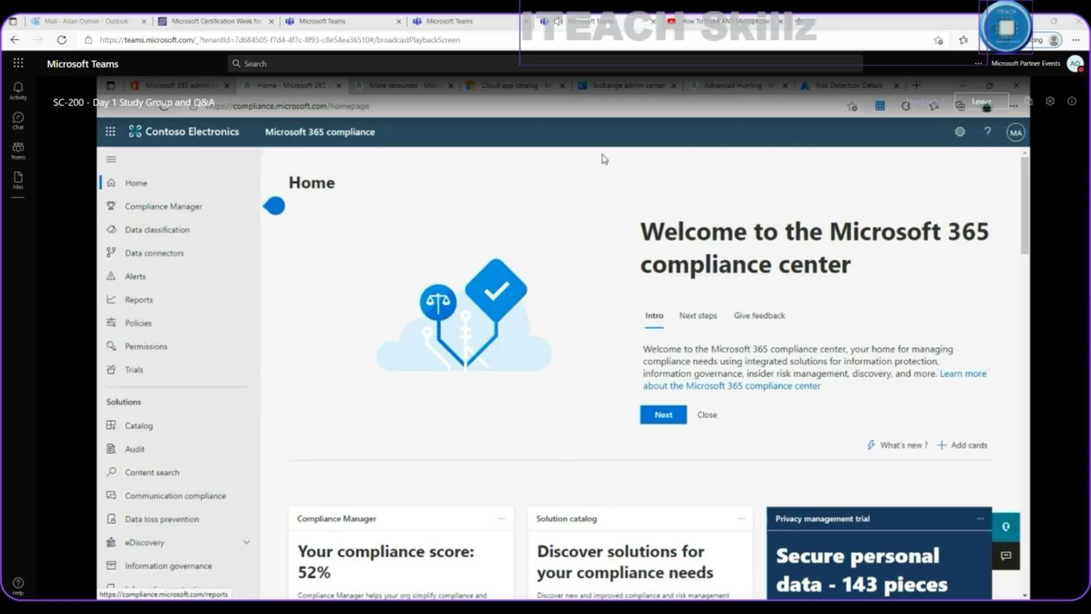
scroll(605, 163, down, 1)
scroll(616, 196, down, 3)
scroll(616, 196, down, 2)
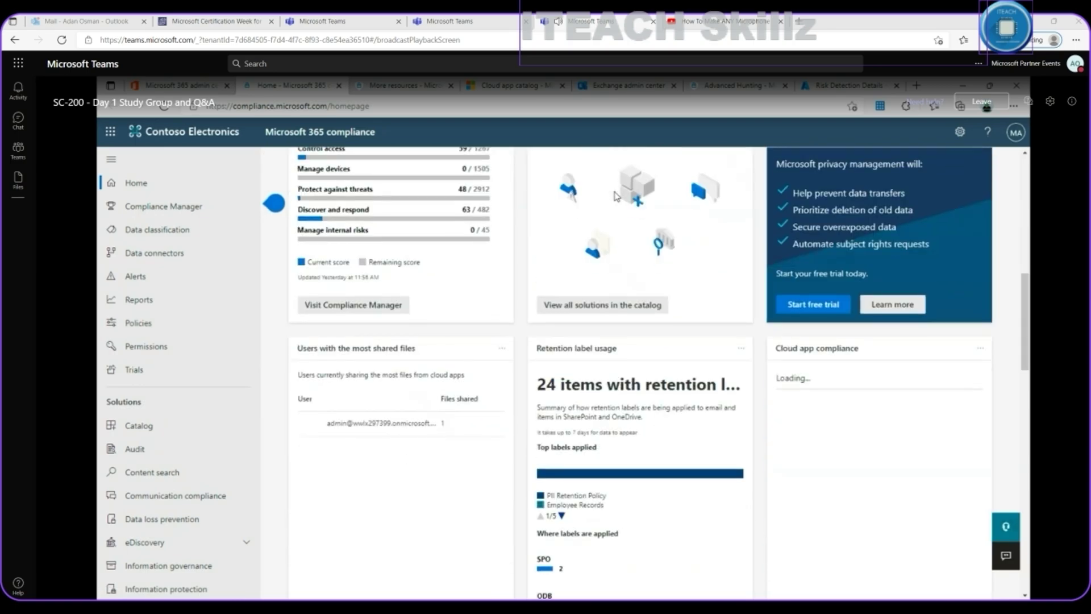
scroll(616, 197, up, 2)
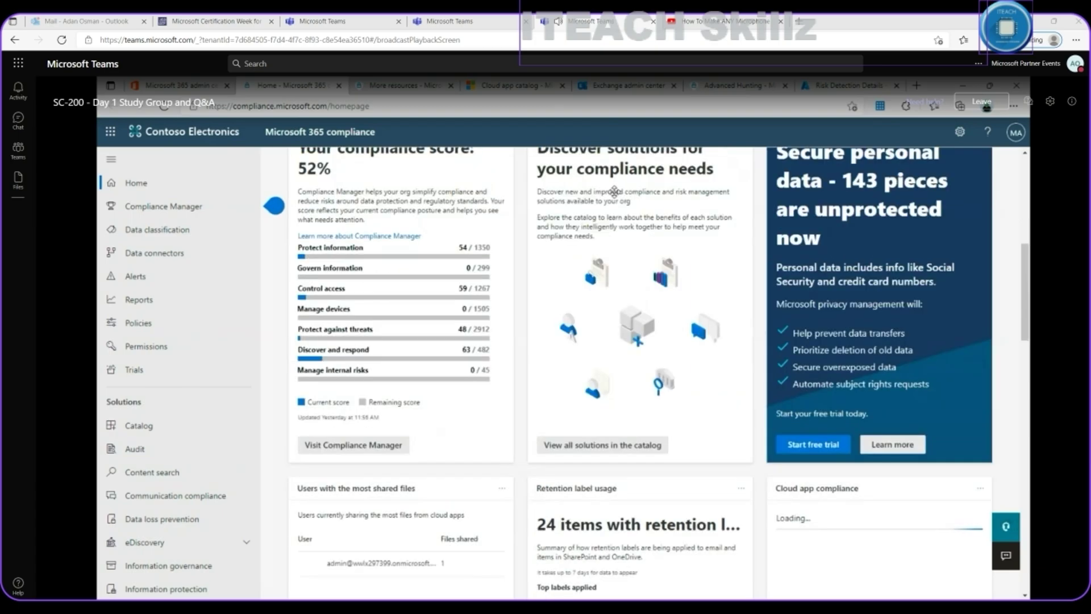
scroll(615, 192, up, 4)
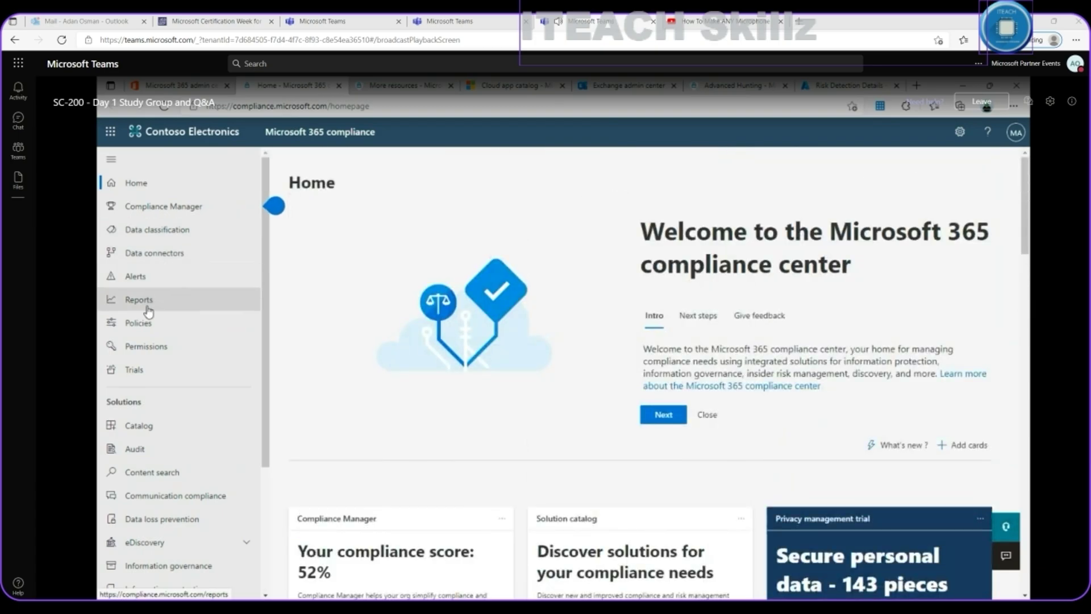
scroll(154, 375, down, 2)
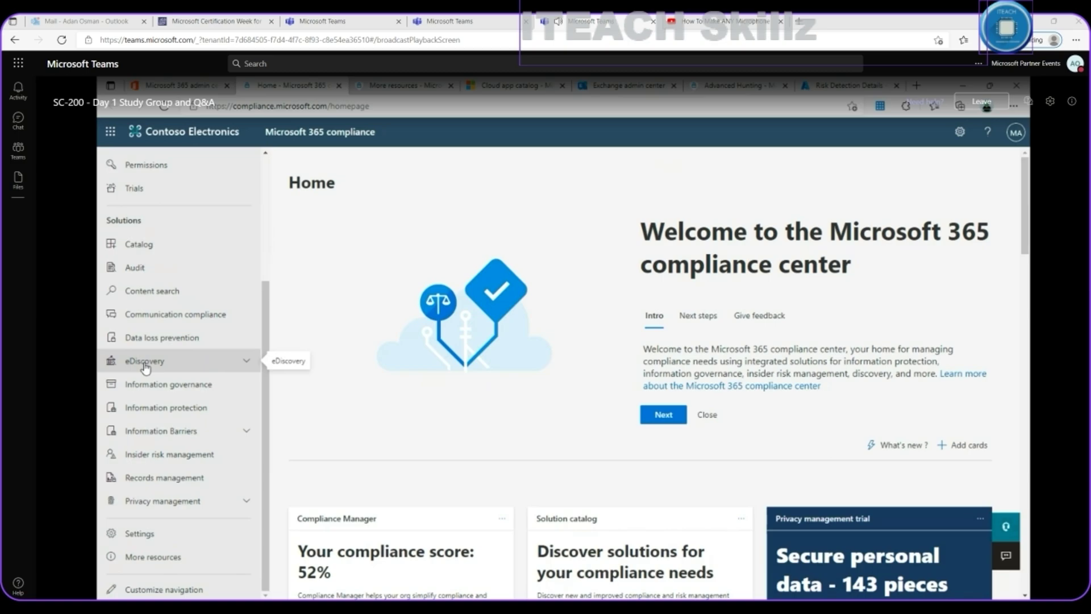
Step: Go to Data loss prevention and switch to its Alerts view
click(189, 341)
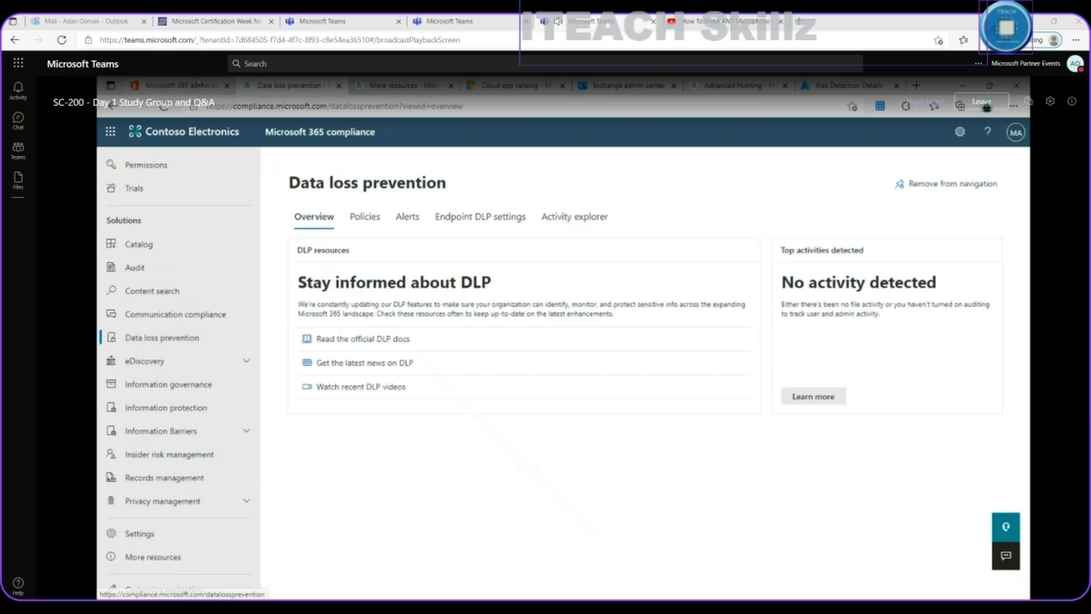
click(406, 218)
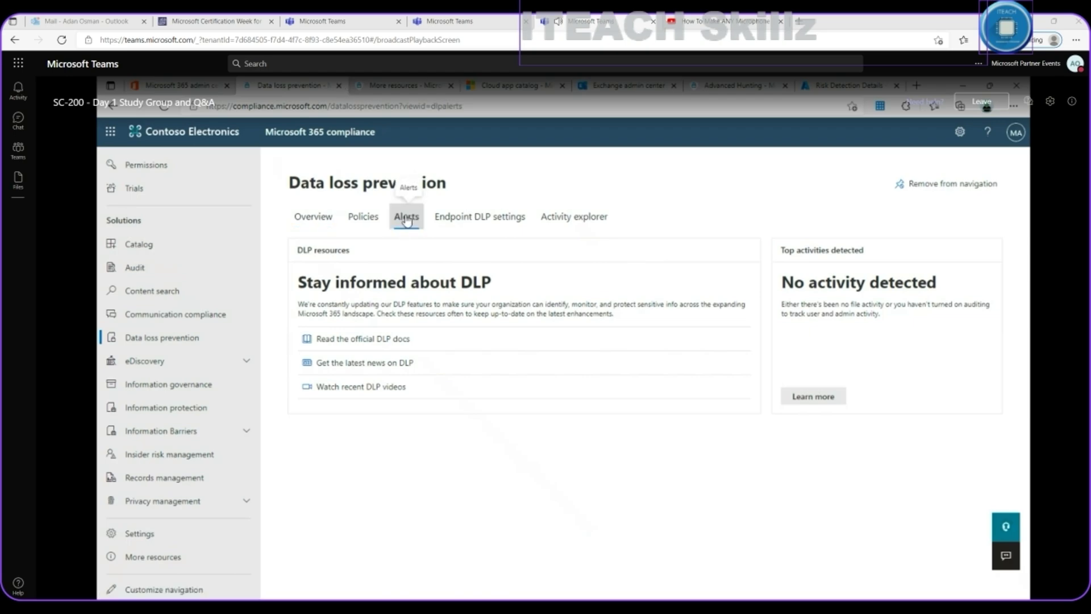